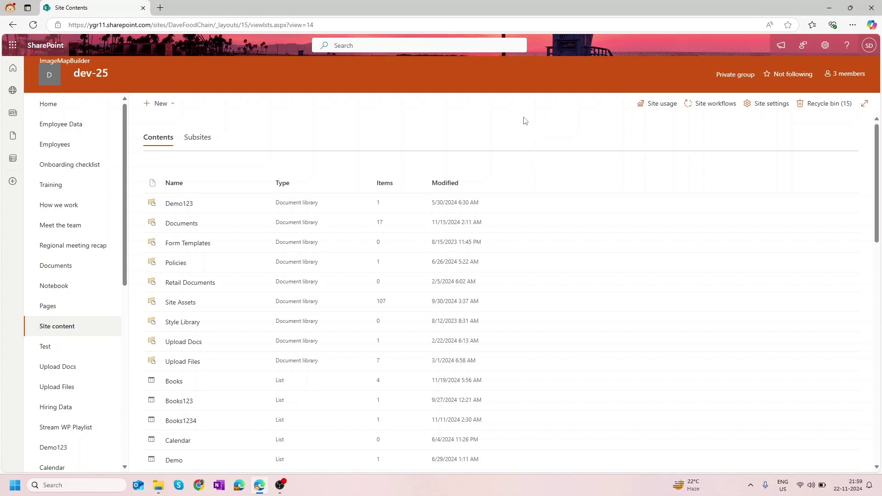
# Create a blank list named 'Demo Test List', excluded from site navigation
pyautogui.scroll(-5, 282, 217)
pyautogui.scroll(-4, 305, 213)
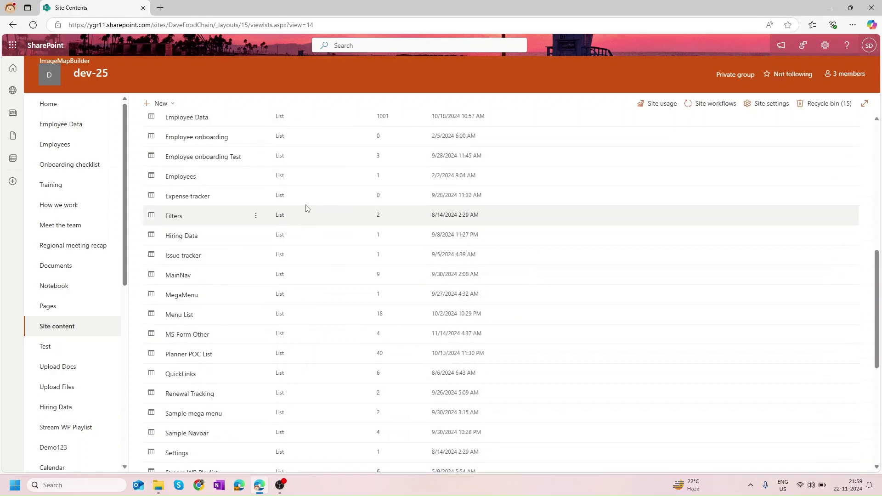
pyautogui.scroll(9, 277, 211)
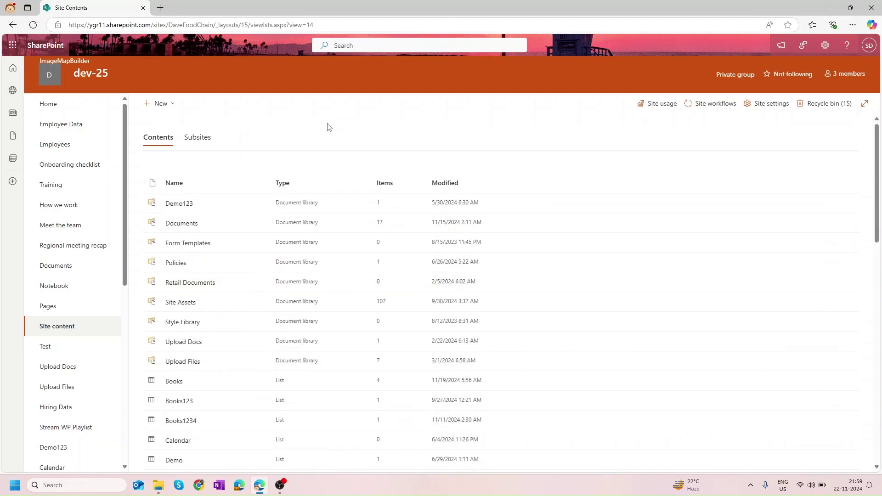
pyautogui.click(162, 104)
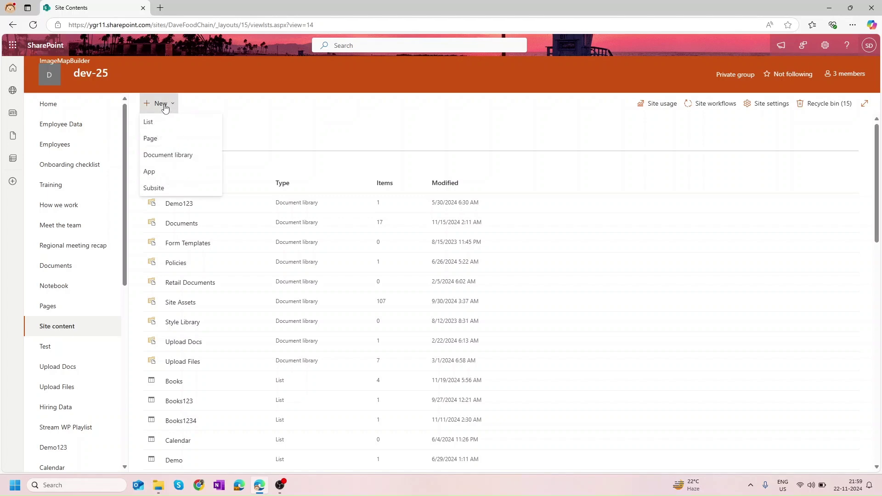
pyautogui.click(158, 121)
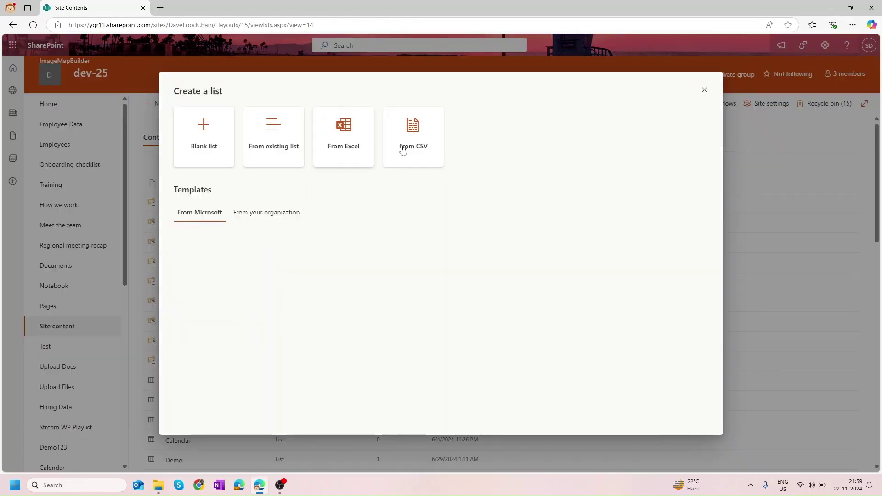
pyautogui.click(206, 130)
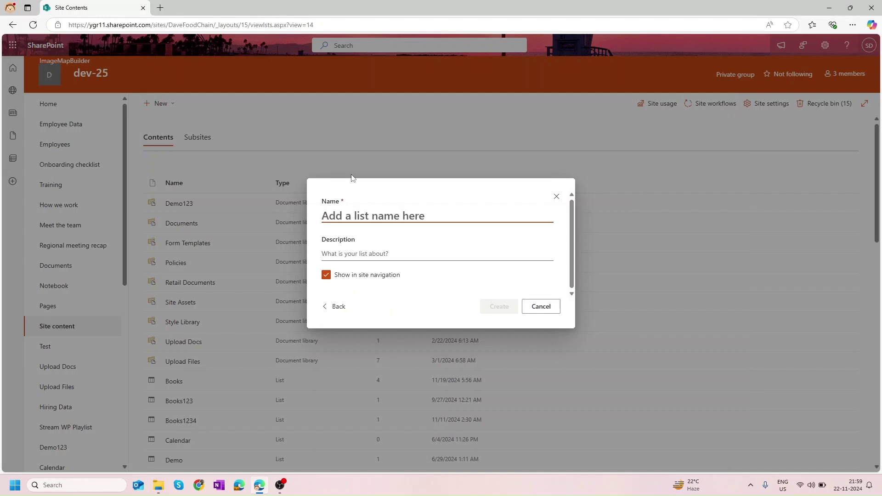
pyautogui.write('Demo Te')
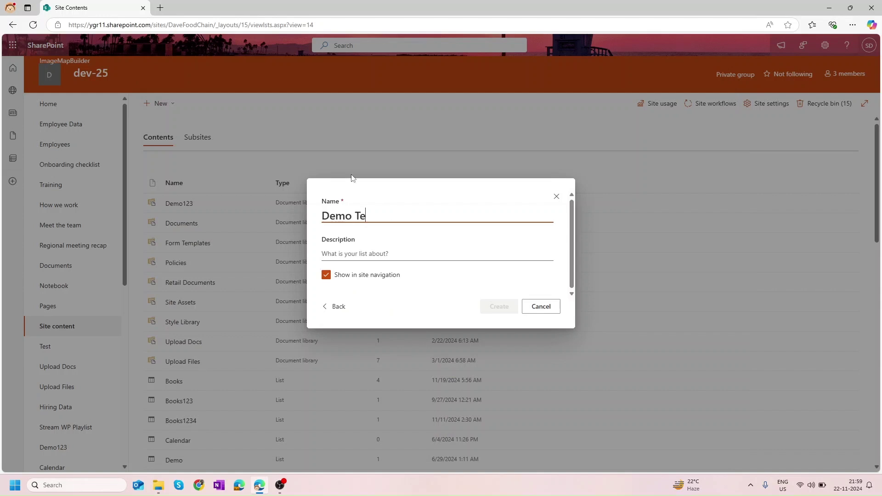
pyautogui.write('st List')
pyautogui.click(431, 301)
pyautogui.click(326, 275)
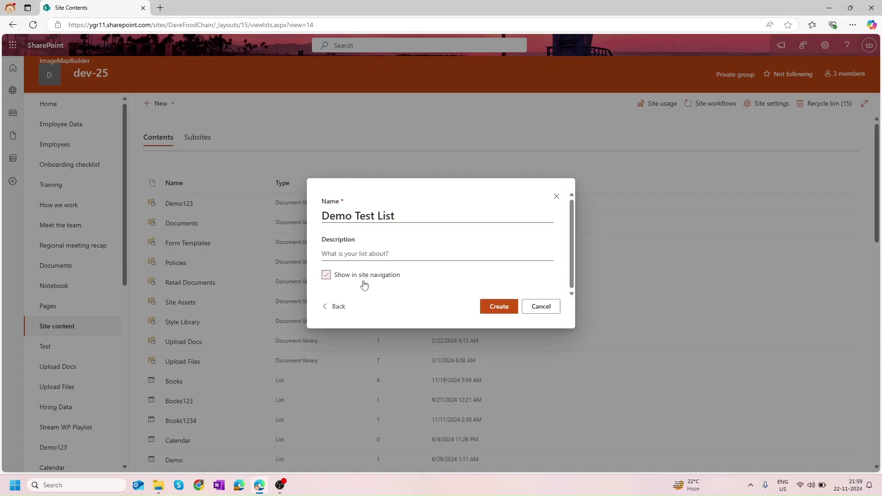
pyautogui.click(497, 309)
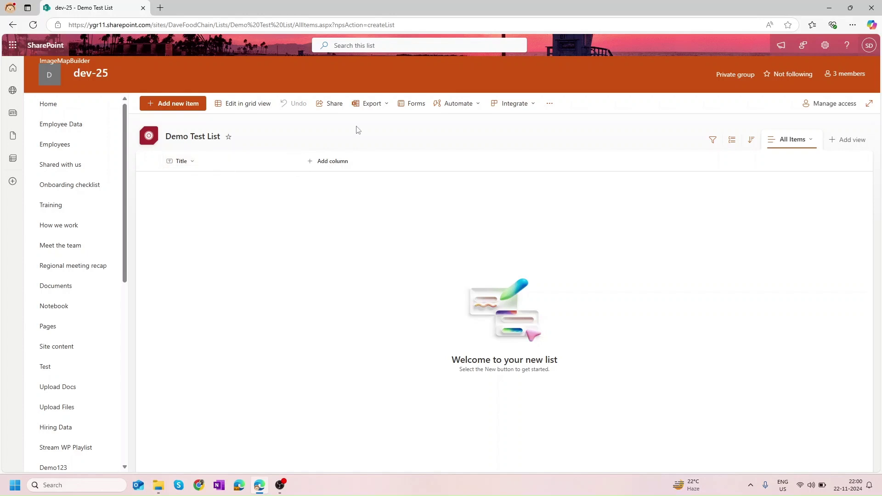
# Start a new form for Demo Test List from the Forms menu
pyautogui.click(407, 107)
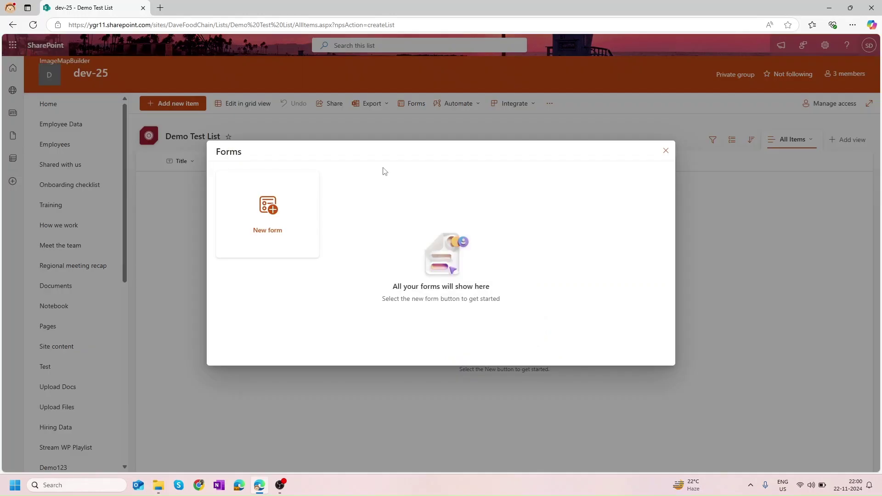
pyautogui.click(268, 214)
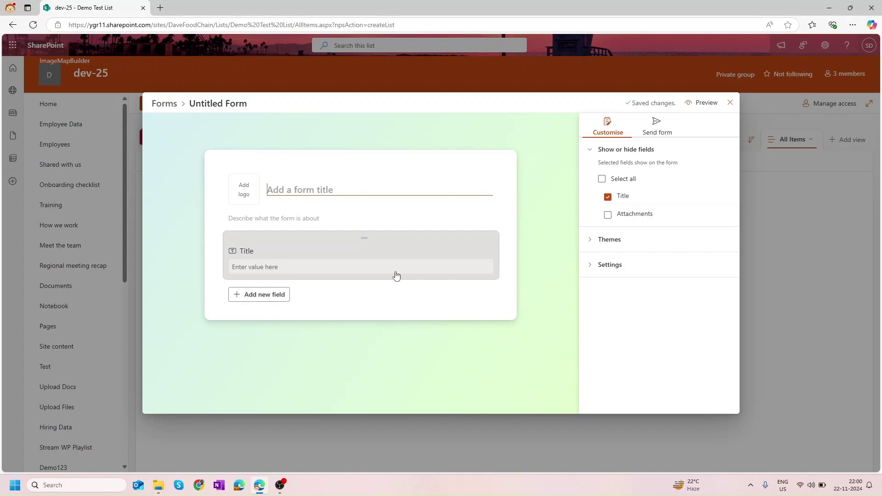
# Show the Attachments field, add an Image field, and preview the form
pyautogui.click(607, 215)
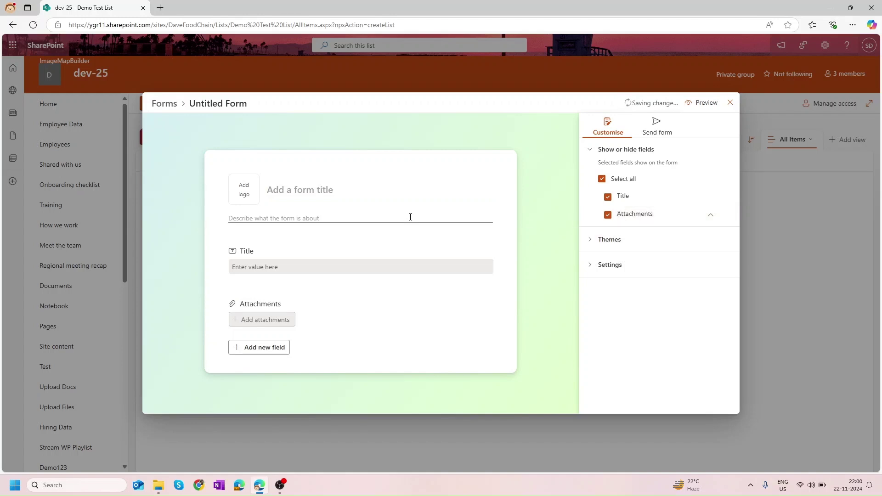
pyautogui.click(276, 347)
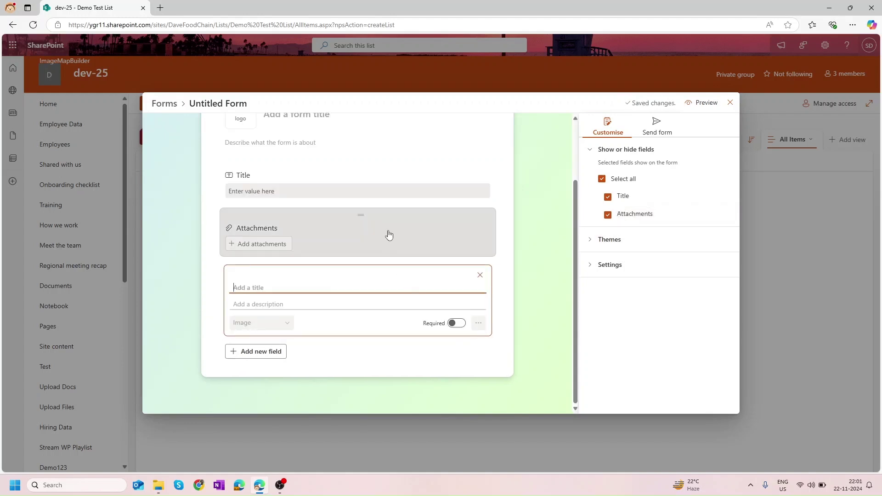
pyautogui.click(701, 103)
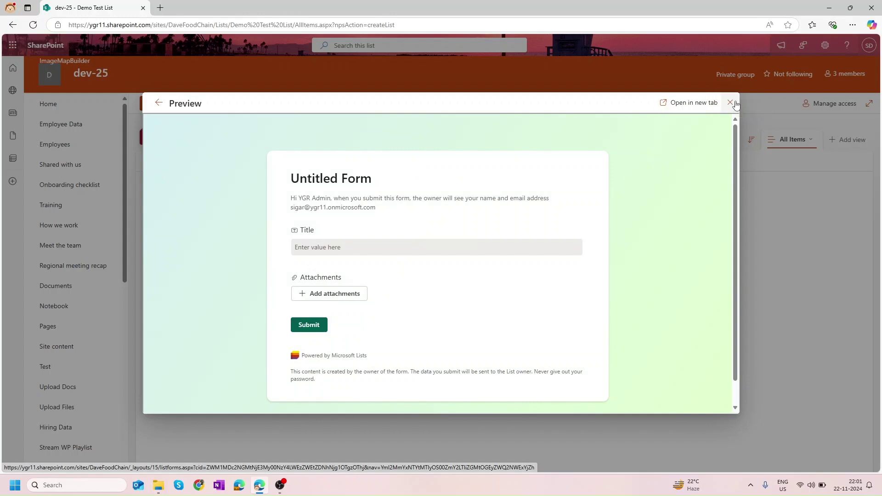
# Open the form in a new tab and fill Title with 'Test' from autofill
pyautogui.click(702, 102)
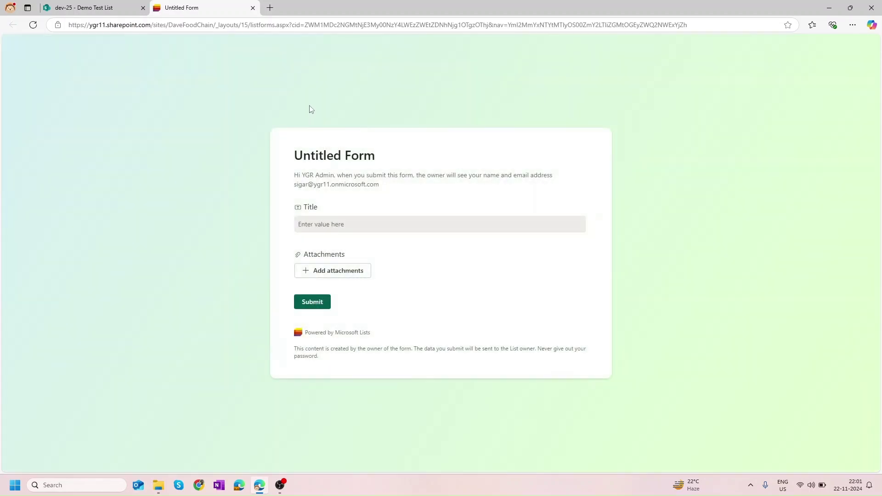
pyautogui.click(321, 225)
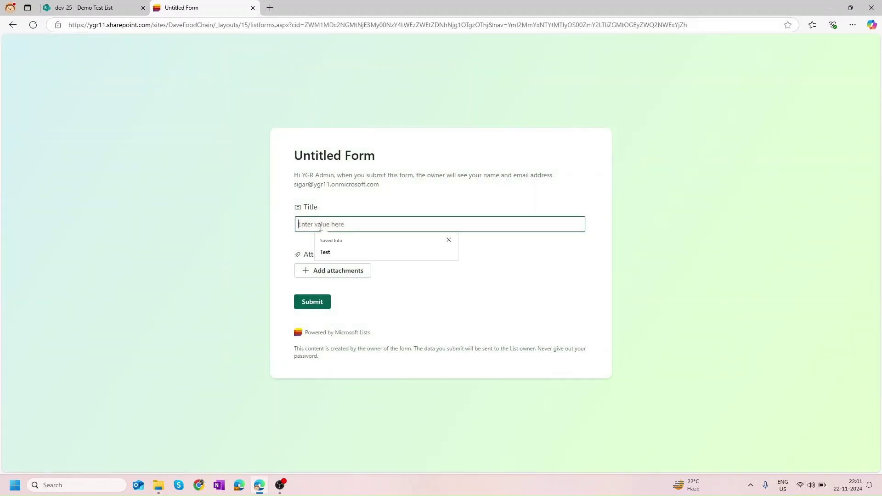
pyautogui.press('Down')
pyautogui.press('Tab')
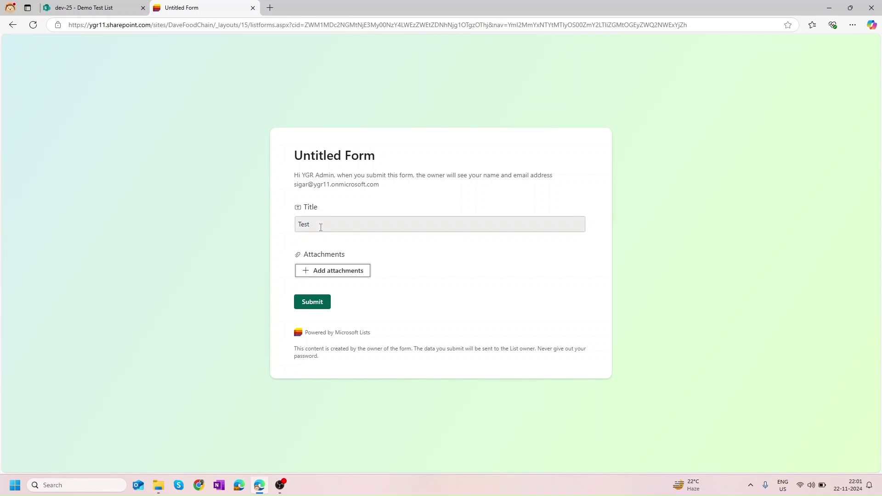
# Attach Copy of YouTube Banner.png to the form response
pyautogui.click(325, 270)
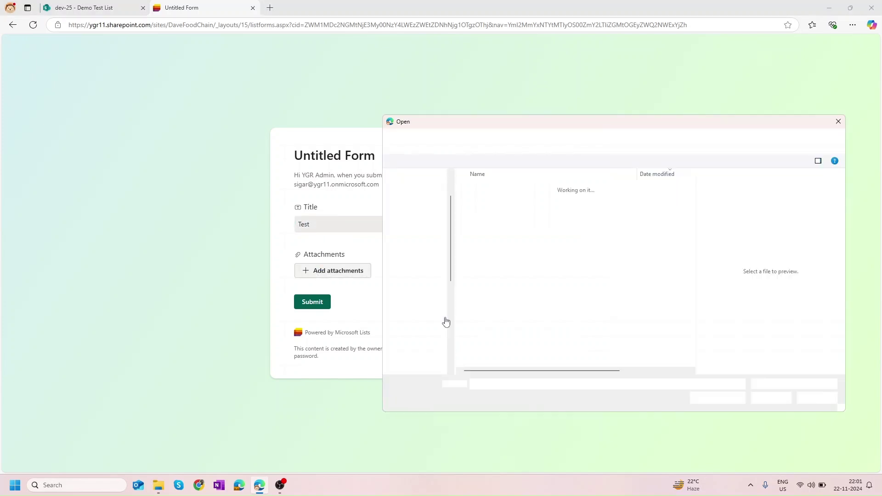
pyautogui.click(505, 279)
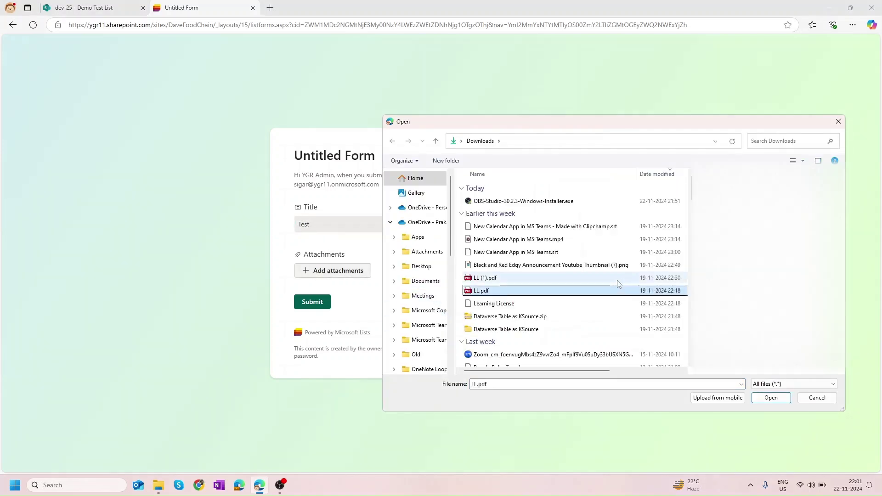
pyautogui.click(490, 214)
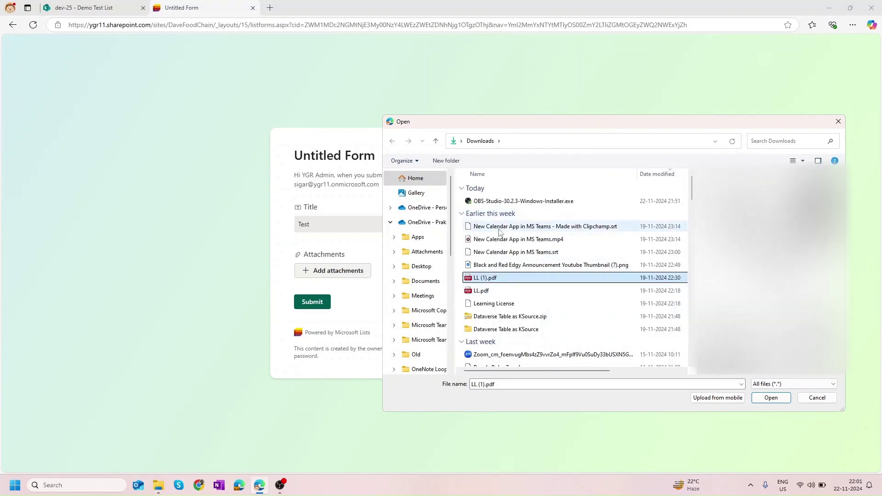
pyautogui.scroll(-12, 509, 288)
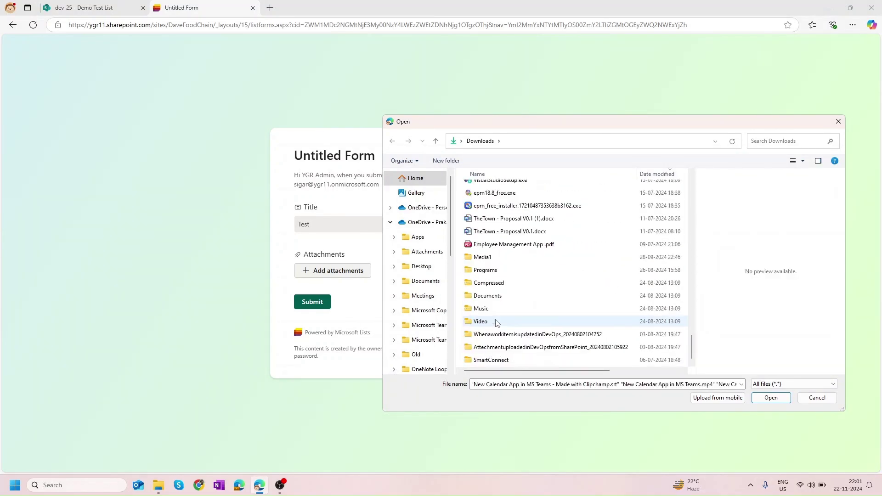
pyautogui.scroll(3, 492, 238)
pyautogui.click(494, 238)
pyautogui.click(770, 398)
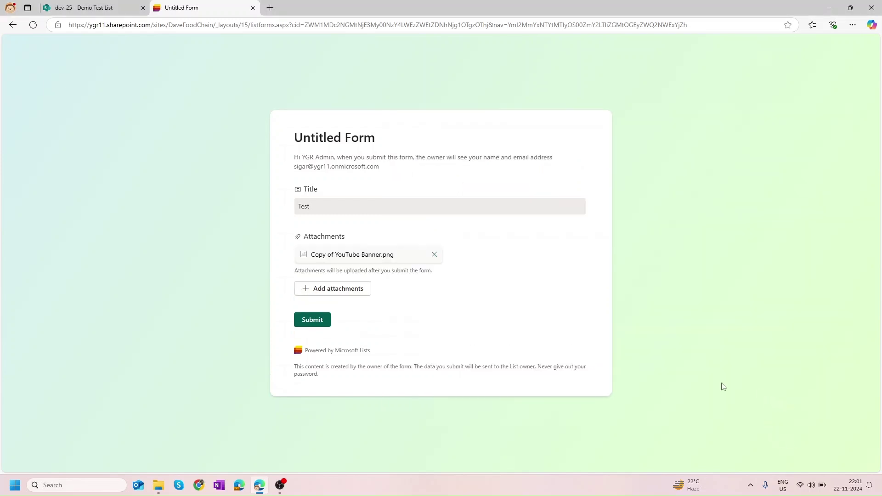
# Submit the response, return to the Demo Test List tab, and reload the list
pyautogui.click(325, 321)
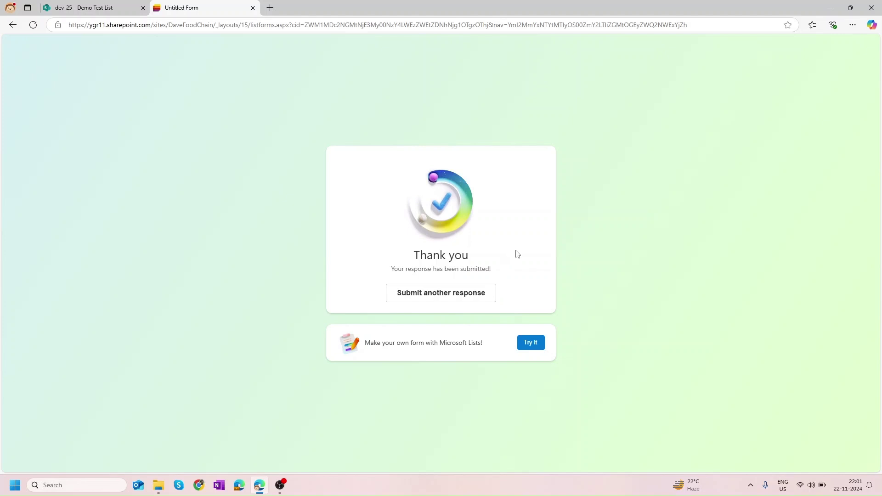
pyautogui.click(67, 8)
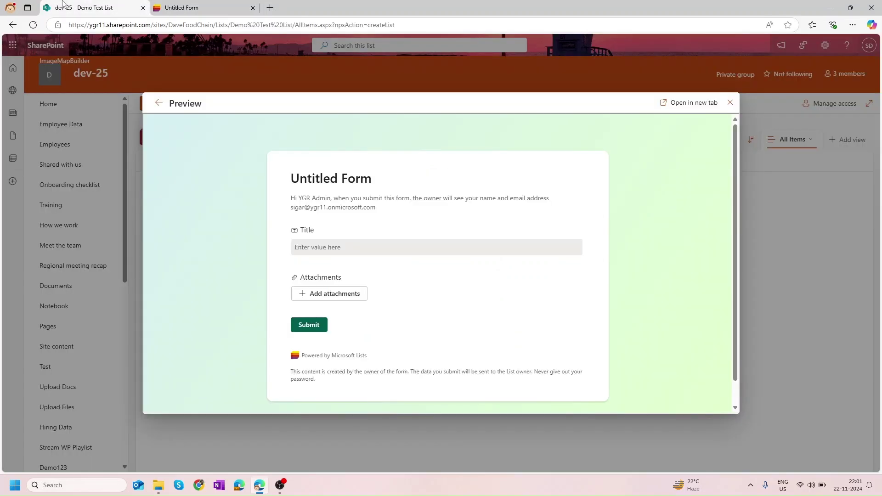
pyautogui.click(731, 102)
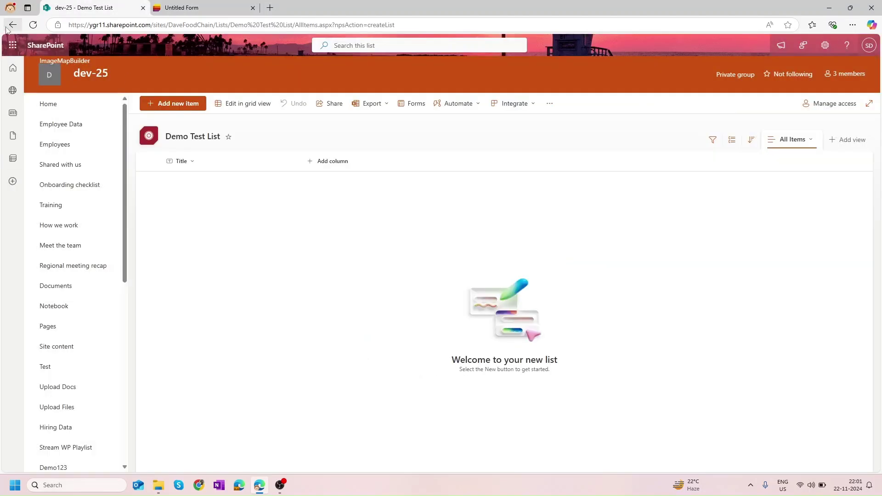
pyautogui.click(32, 25)
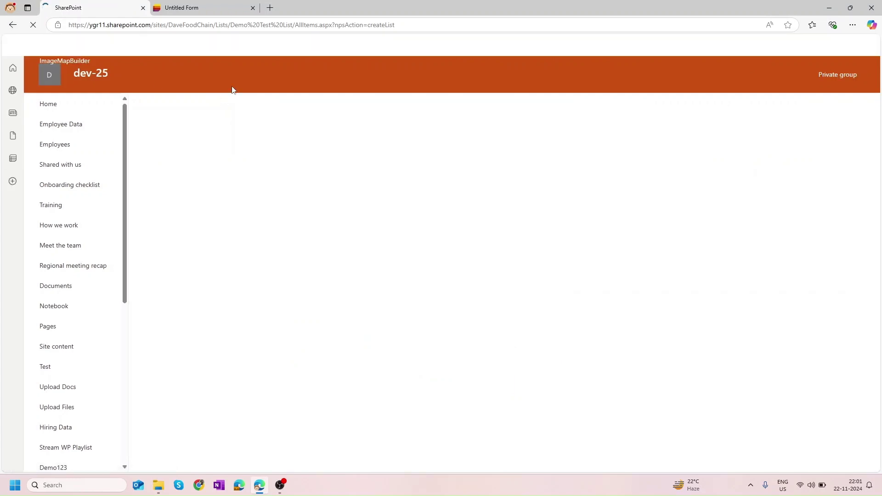
# Open the Test item's edit panel to check its attachment, then close it
pyautogui.click(248, 193)
pyautogui.click(248, 193)
pyautogui.click(215, 183)
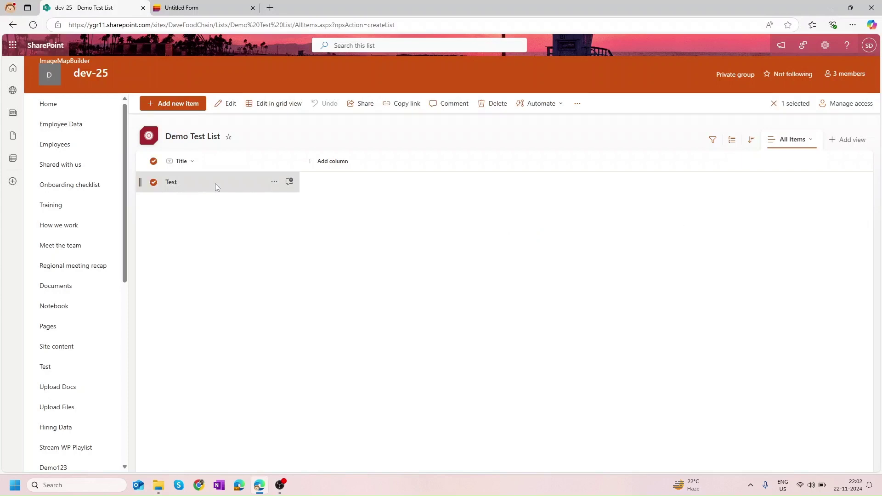
pyautogui.click(226, 103)
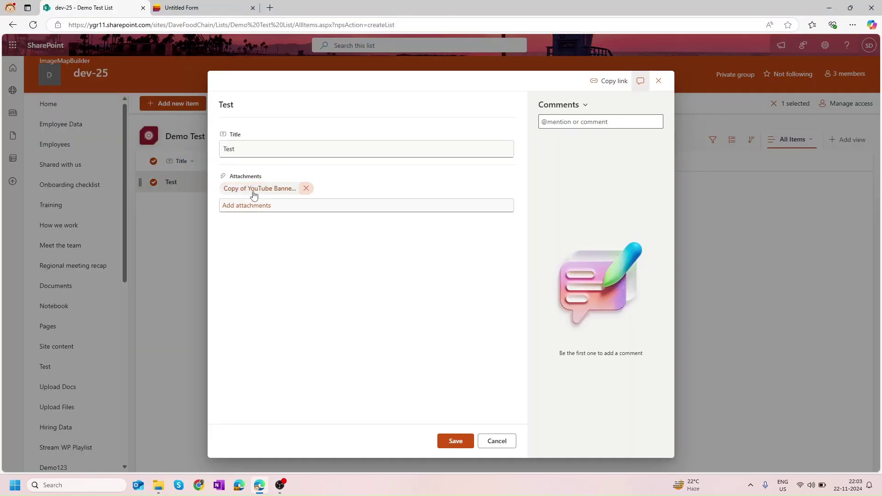
pyautogui.click(657, 82)
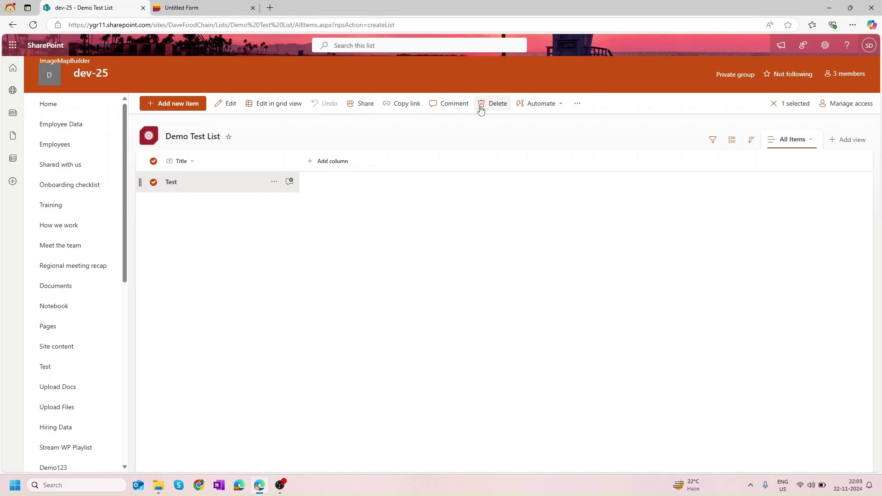
# Reopen Untitled Form and add an Image field titled 'Testing' below Attachments
pyautogui.click(395, 238)
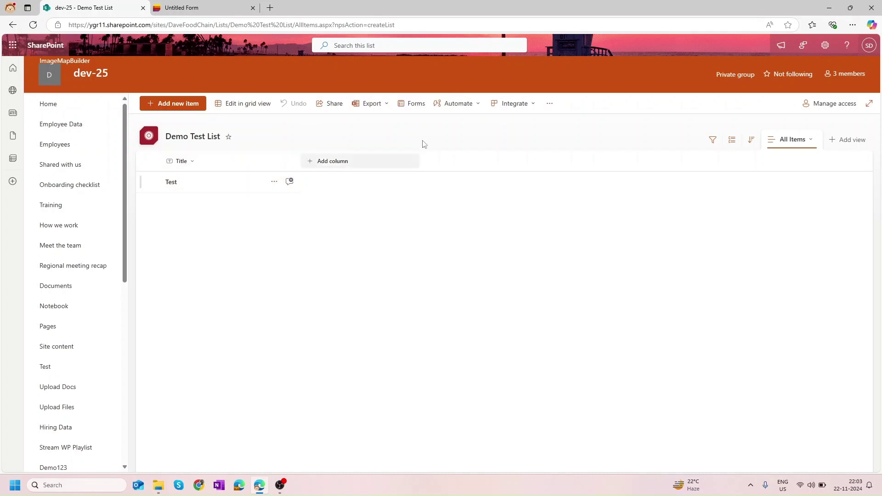
pyautogui.click(415, 104)
pyautogui.click(384, 198)
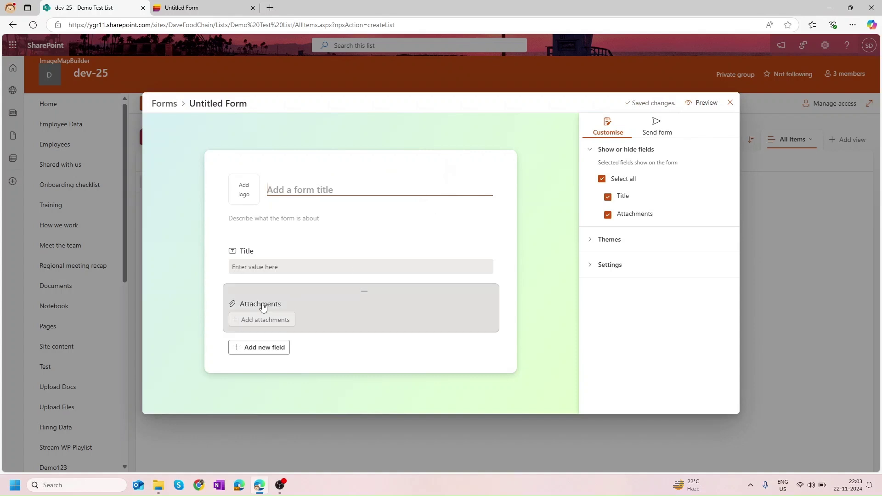
pyautogui.click(242, 348)
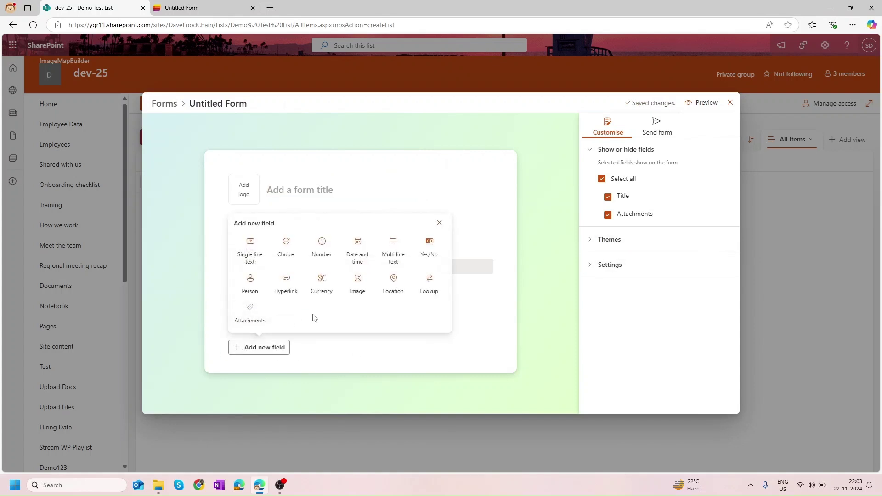
pyautogui.click(359, 283)
pyautogui.write('Testing')
pyautogui.click(328, 352)
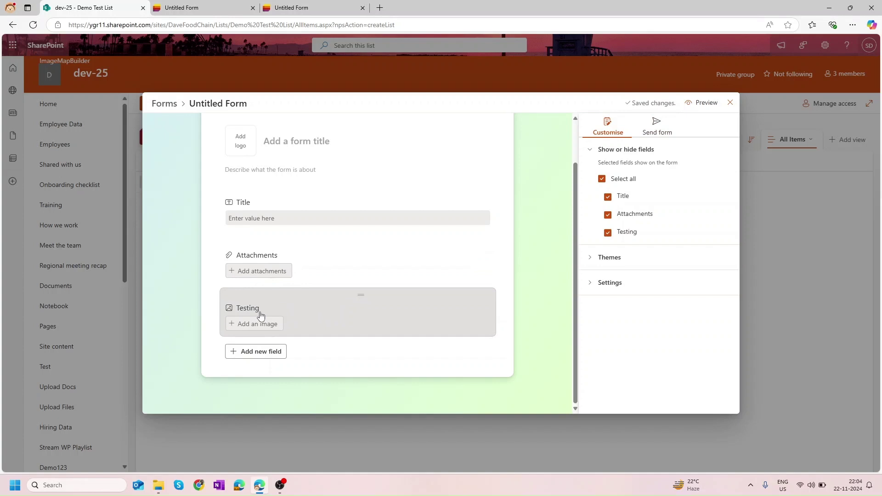
# Preview the form and enter 'Test 2' as the Title
pyautogui.click(705, 102)
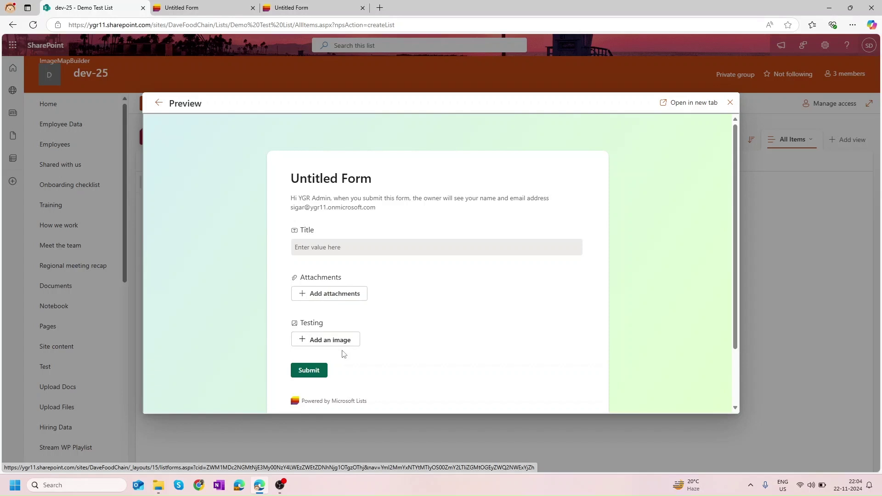
pyautogui.click(331, 247)
pyautogui.write('Test 2')
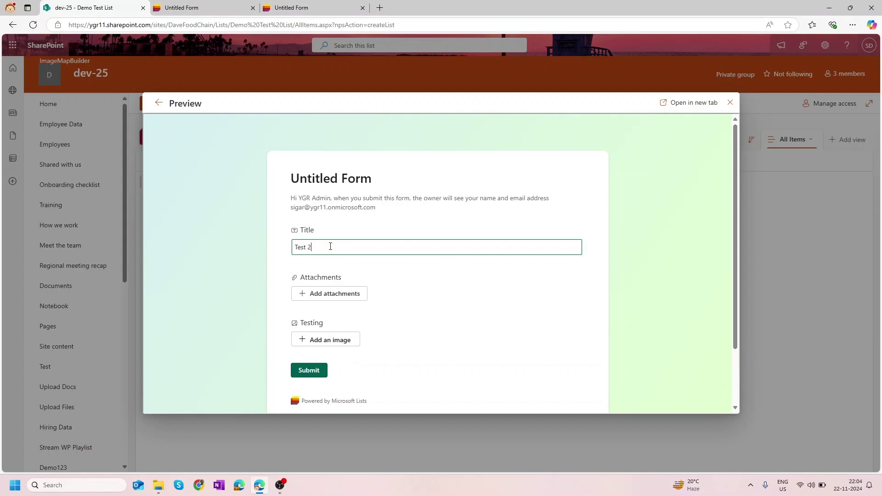
pyautogui.press('Tab')
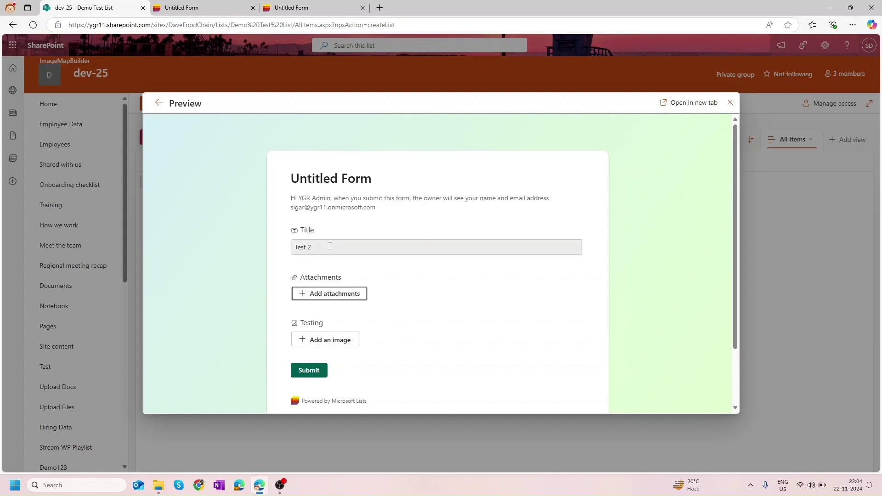
# Attach the file 2BD Sequenced with Blanks.csv to the response
pyautogui.click(337, 293)
pyautogui.scroll(-10, 537, 271)
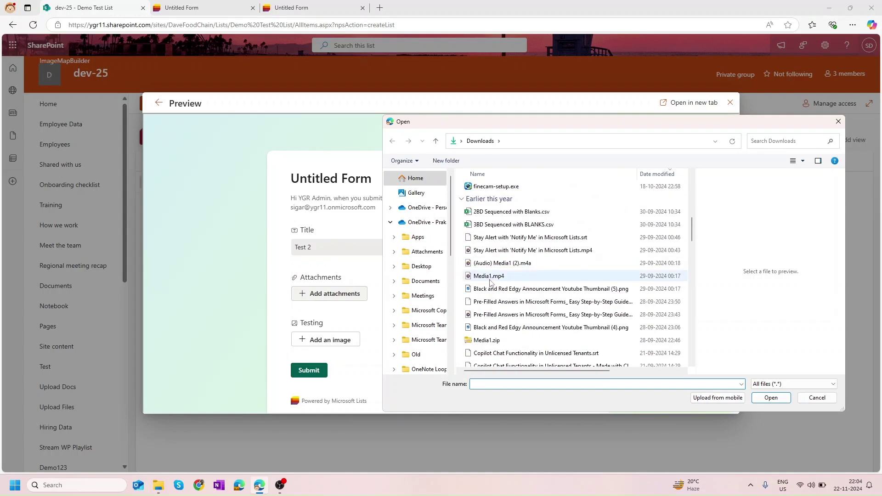
pyautogui.click(508, 212)
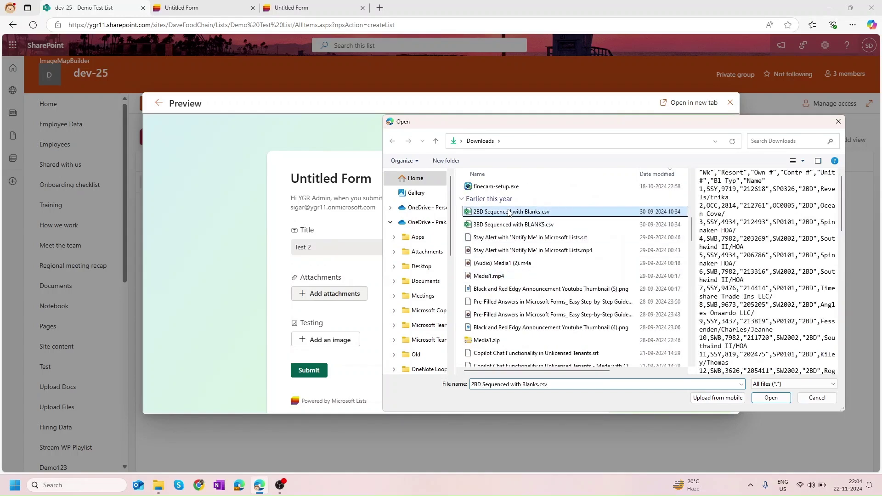
pyautogui.click(763, 398)
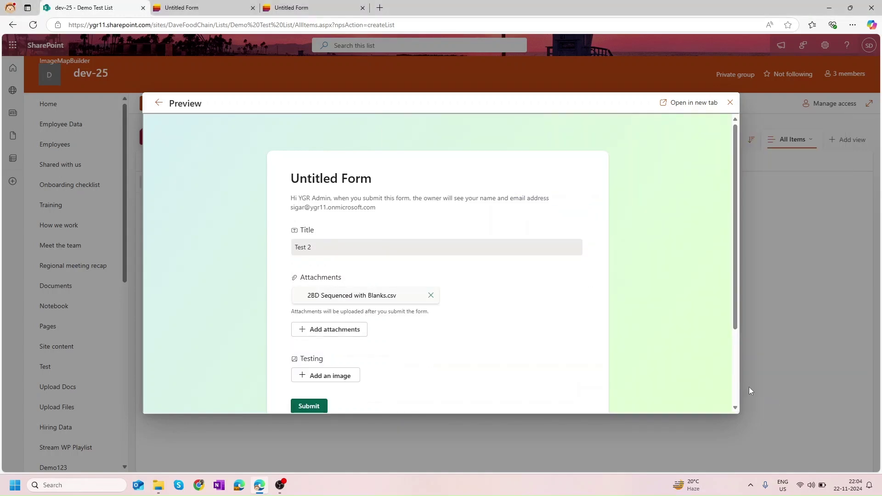
# Add Black and Red Edgy Announcement Youtube Thumbnail (6).png to Testing and submit
pyautogui.click(346, 374)
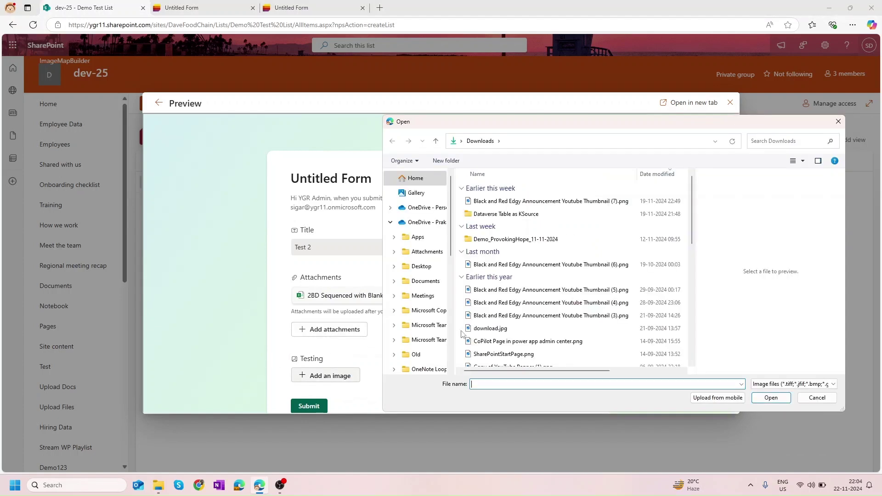
pyautogui.click(504, 269)
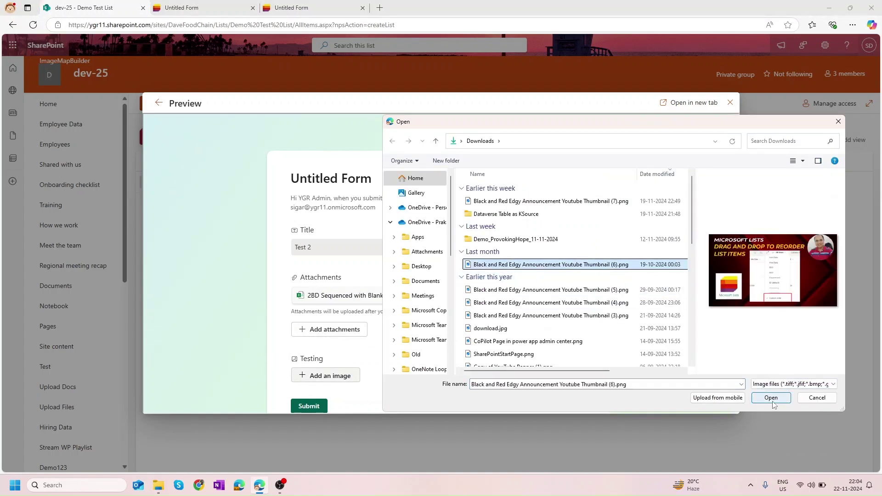
pyautogui.click(755, 398)
pyautogui.scroll(-5, 501, 311)
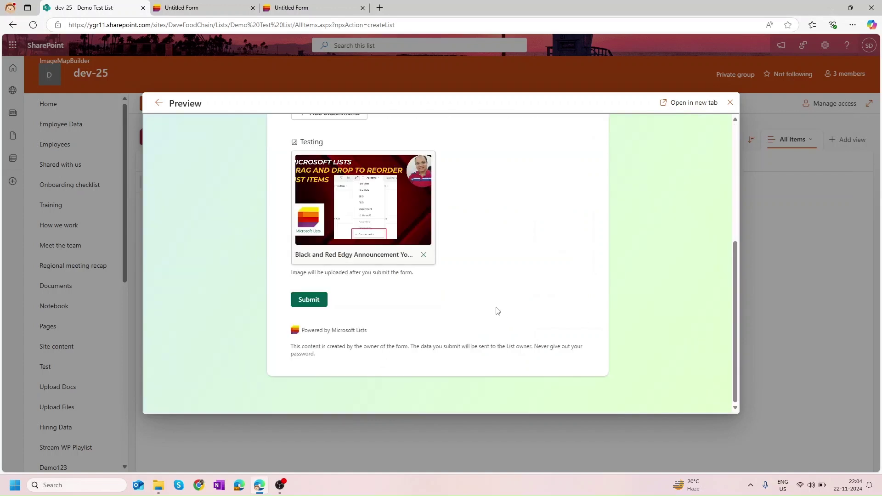
pyautogui.click(322, 300)
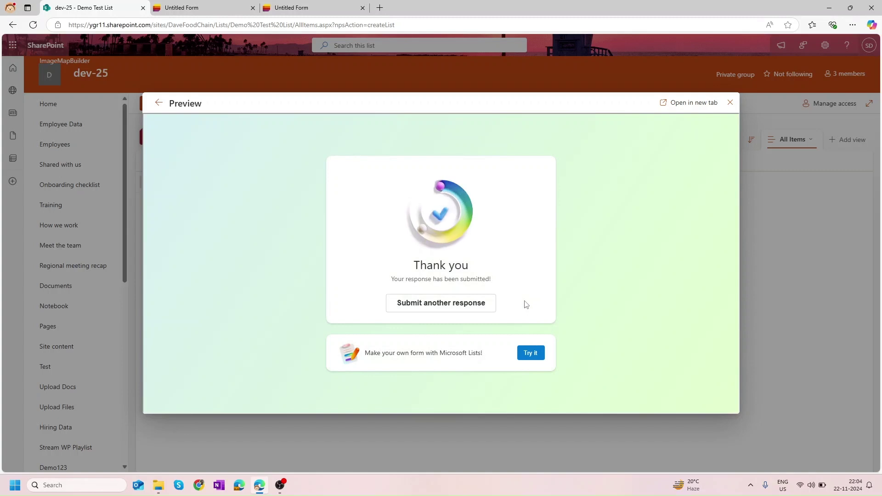
# Close the form preview, reload the list, and check the Testing column options
pyautogui.click(729, 102)
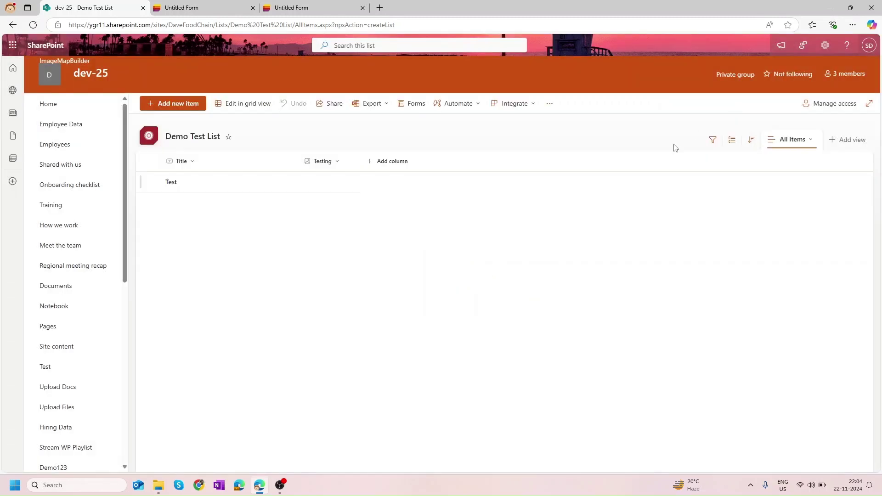
pyautogui.click(31, 24)
pyautogui.click(336, 162)
pyautogui.click(318, 303)
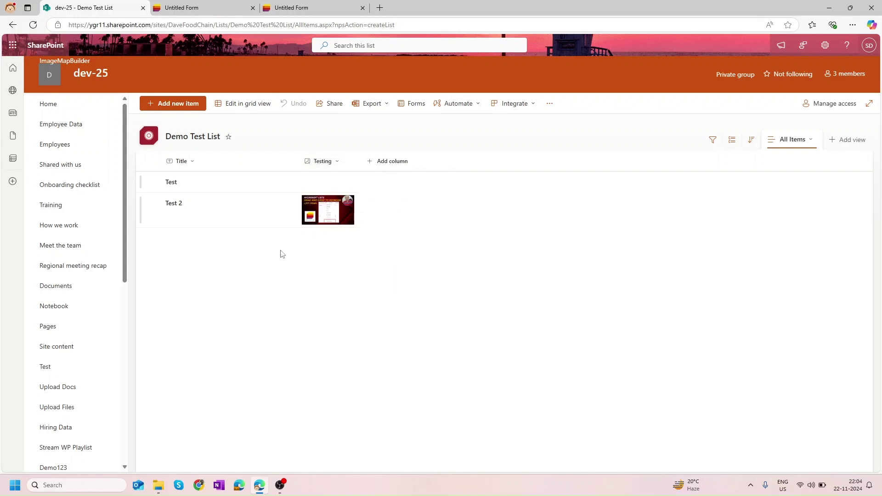
# Open the Test 2 item's details to verify its image and CSV attachment, then close
pyautogui.click(179, 206)
pyautogui.click(177, 203)
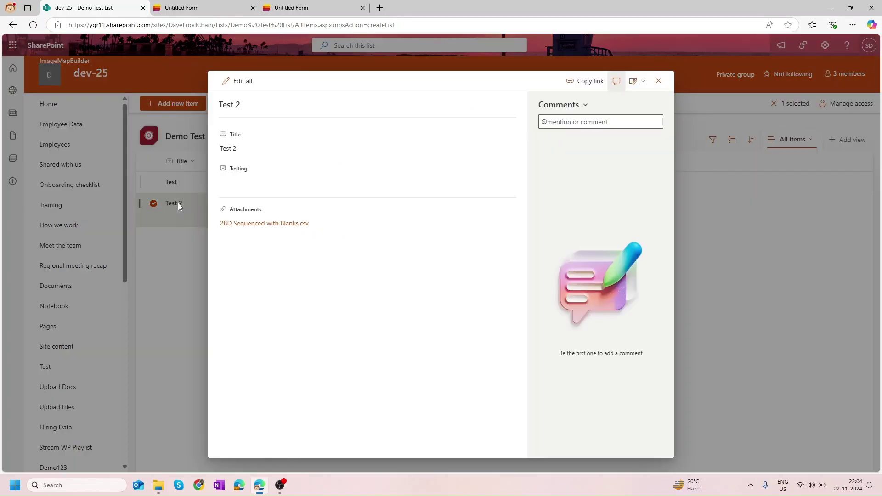
pyautogui.click(229, 149)
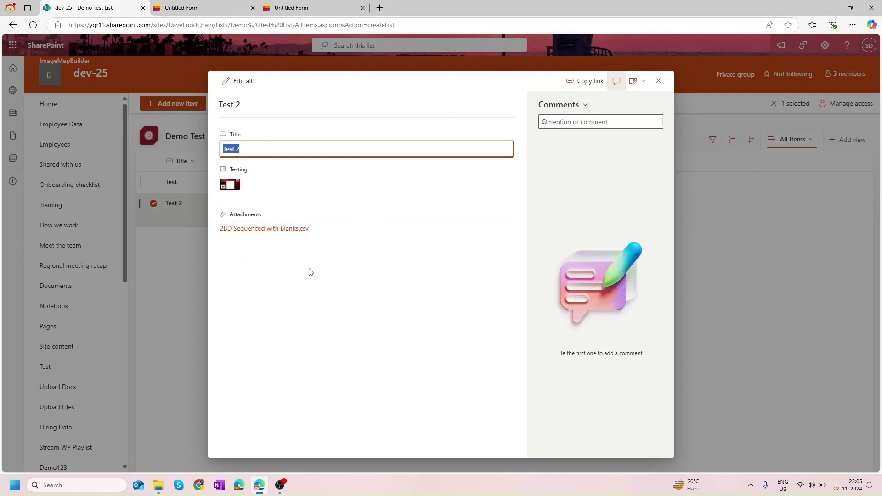
pyautogui.click(658, 80)
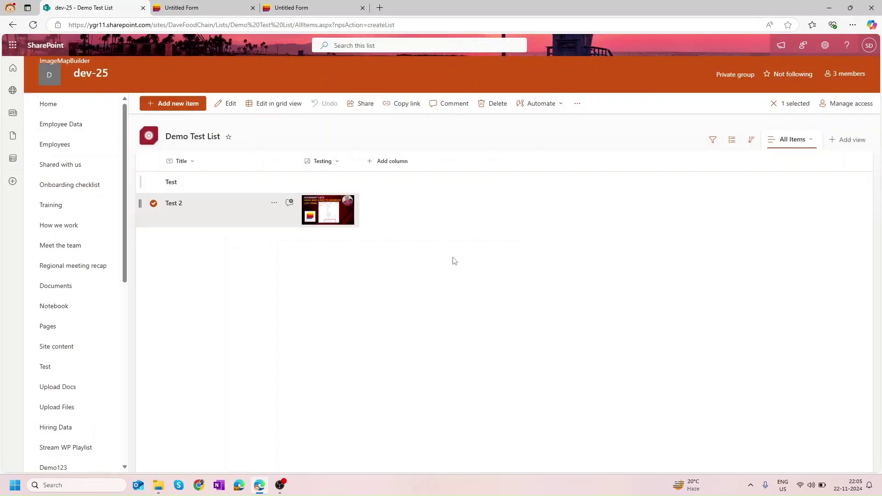